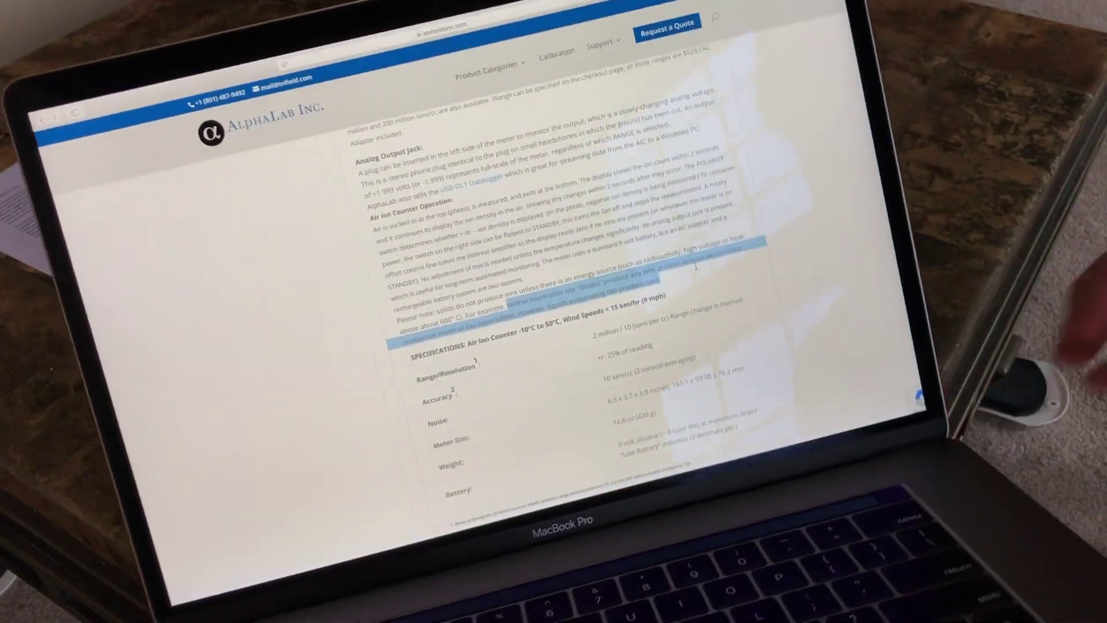
{"action": "scroll", "coordinate": [693, 332], "scroll_direction": "up", "scroll_amount": 10}
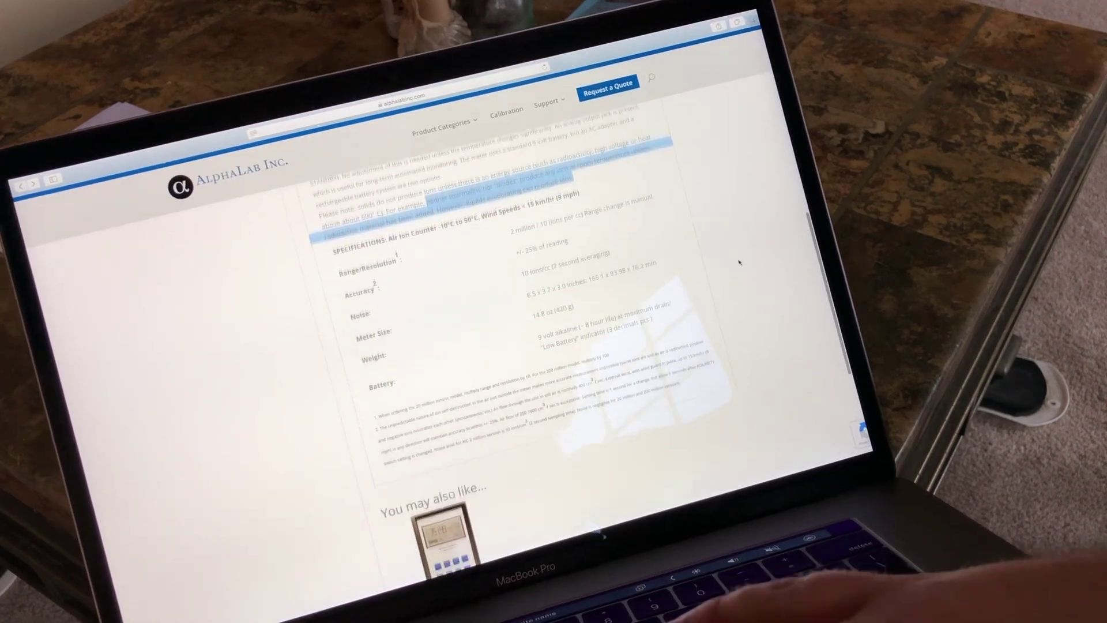
{"action": "scroll", "coordinate": [740, 262], "scroll_direction": "up", "scroll_amount": 5}
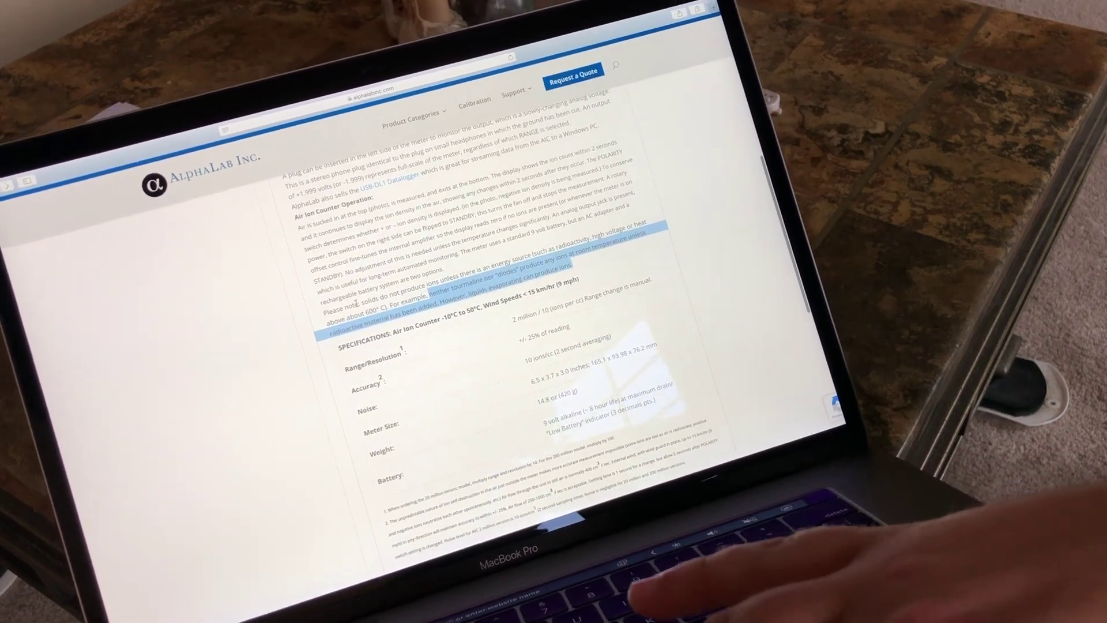
Step: Highlight the sentence claiming tourmaline, diodes and evaporating liquids produce ions
{"action": "left_click", "coordinate": [353, 299]}
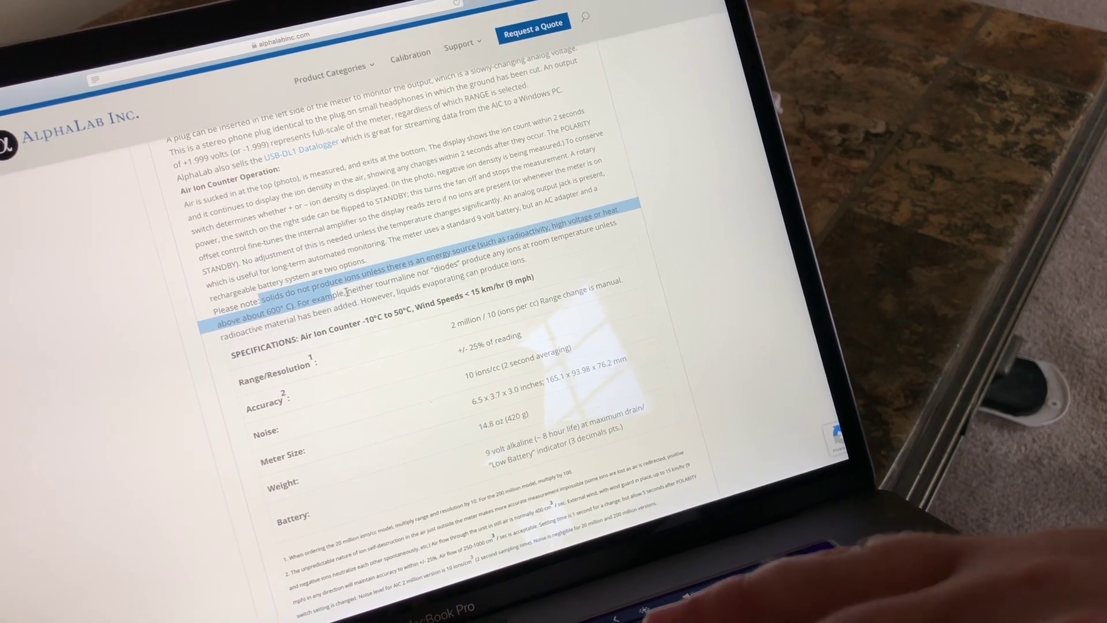
{"action": "left_click", "coordinate": [337, 285]}
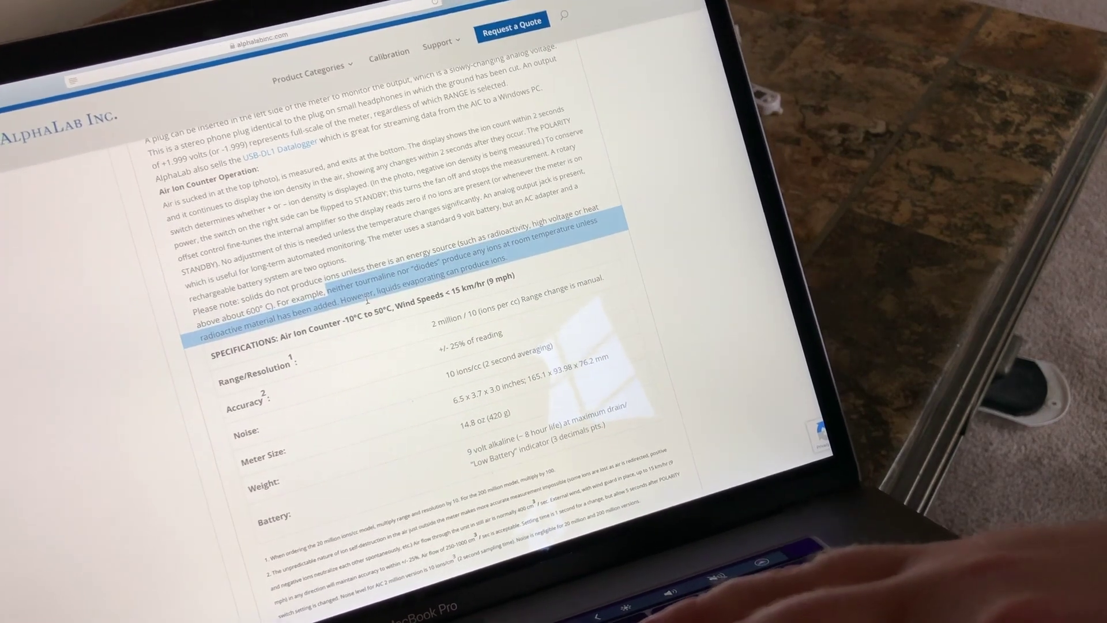